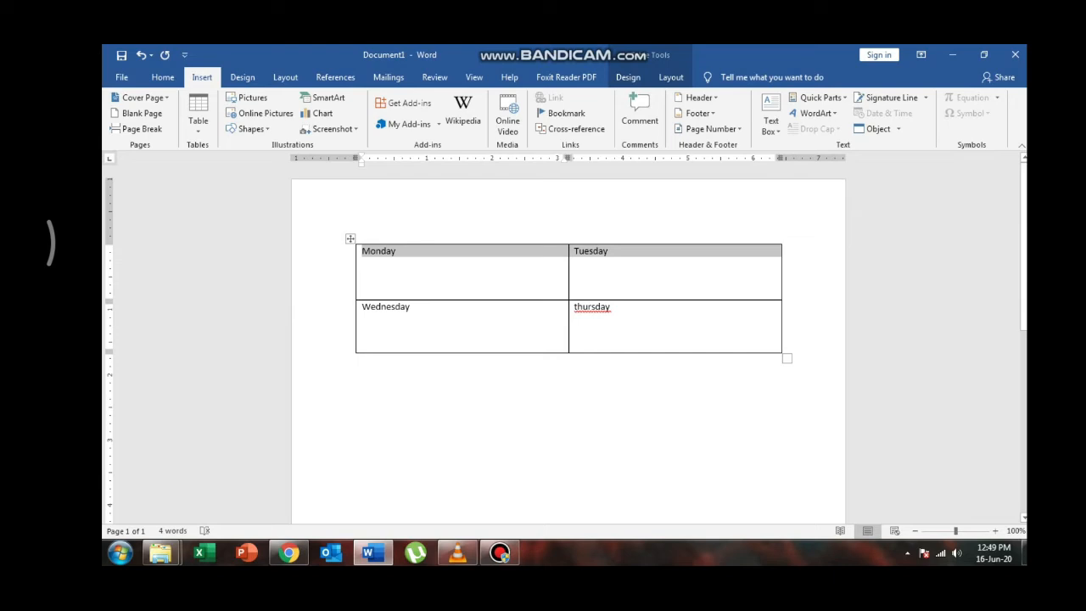
- Clear the word "Tuesday" from the second cell of the table's top row
click(395, 252)
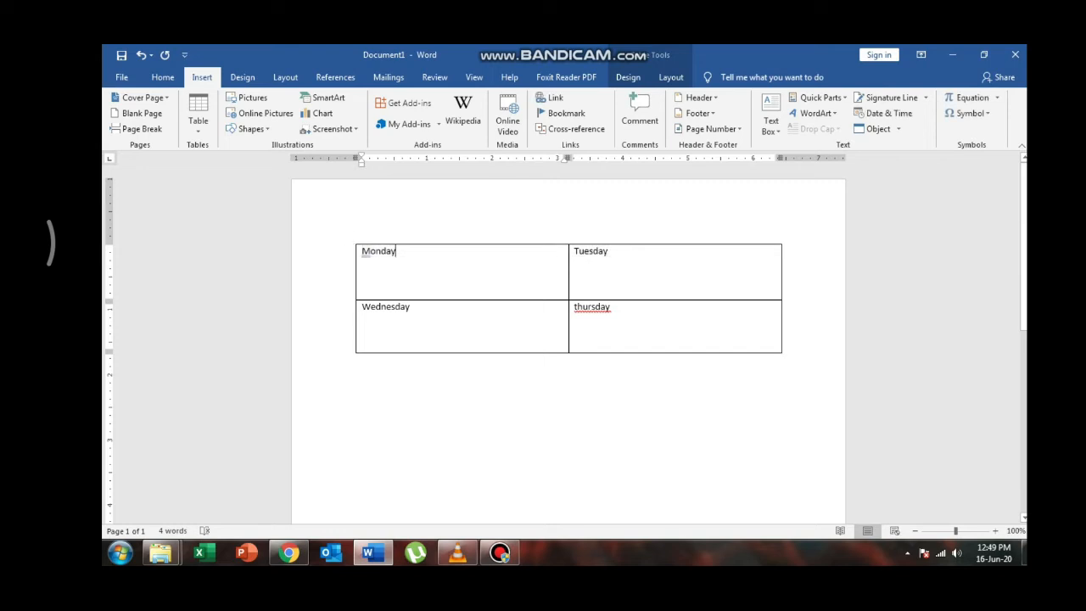
drag(609, 252, 572, 254)
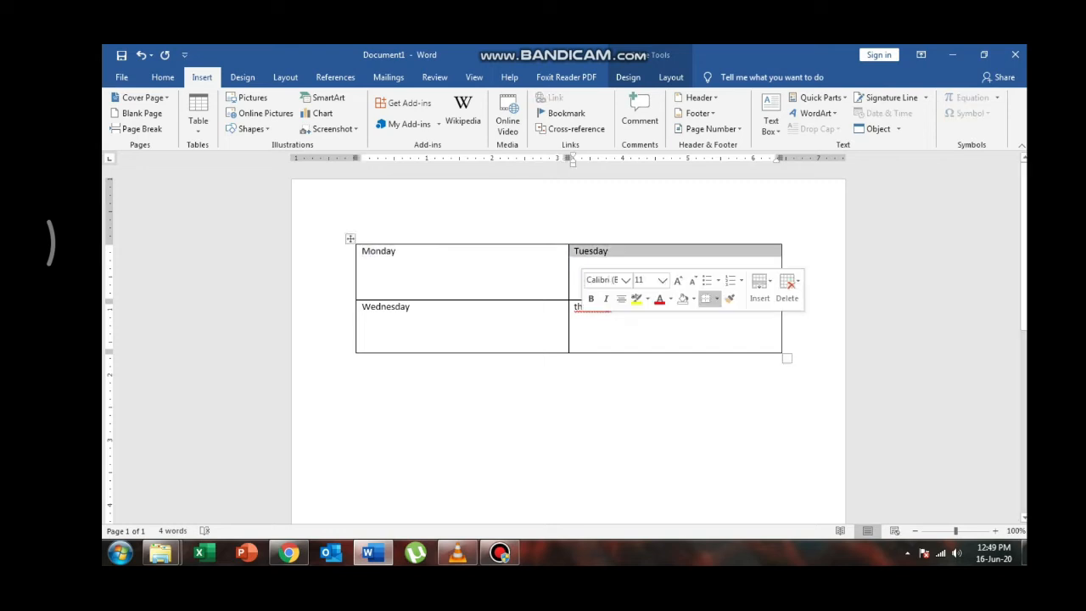
key(Delete)
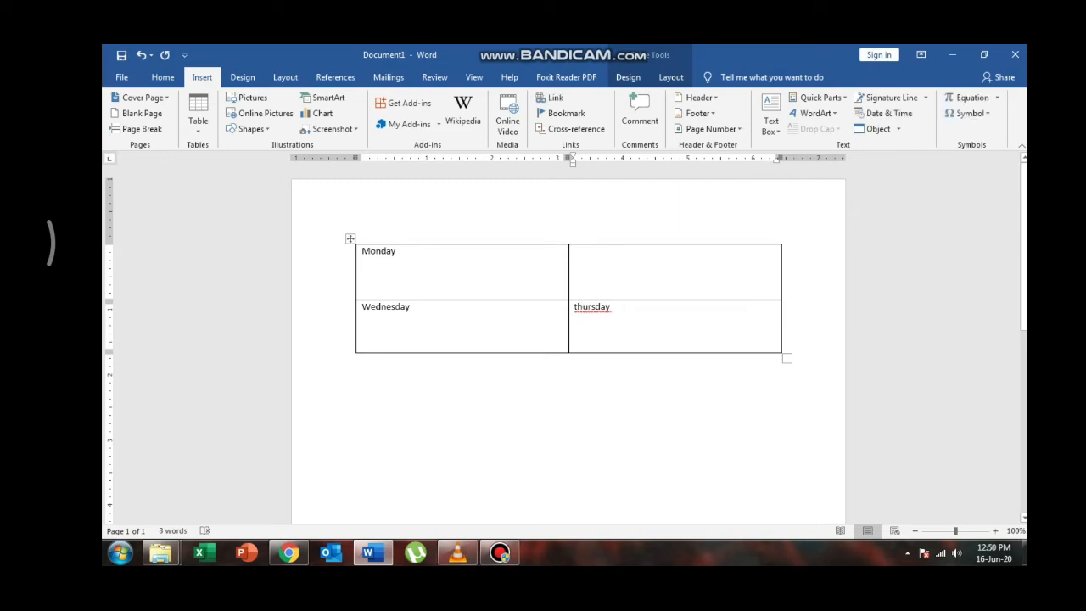
- Merge the Monday cell with the empty cell beside it in the top row
key(shift+Left)
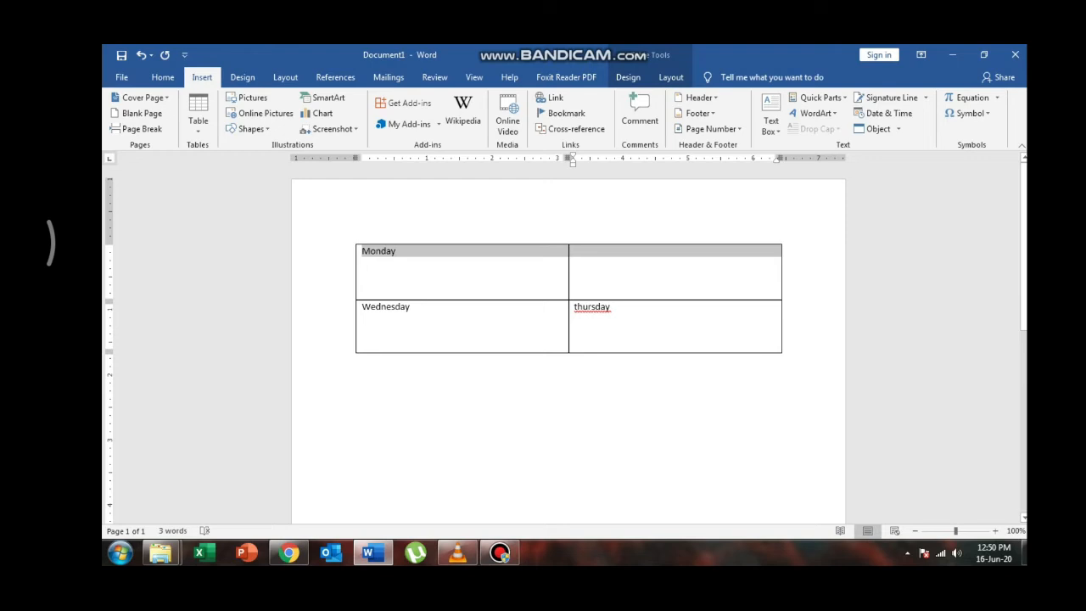
right_click(537, 262)
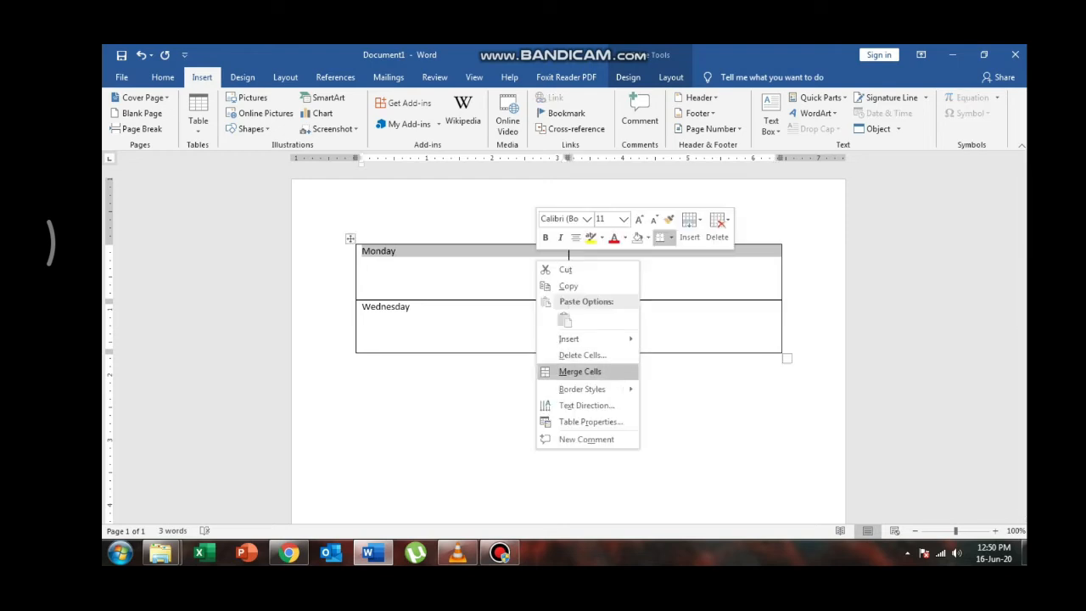
click(579, 372)
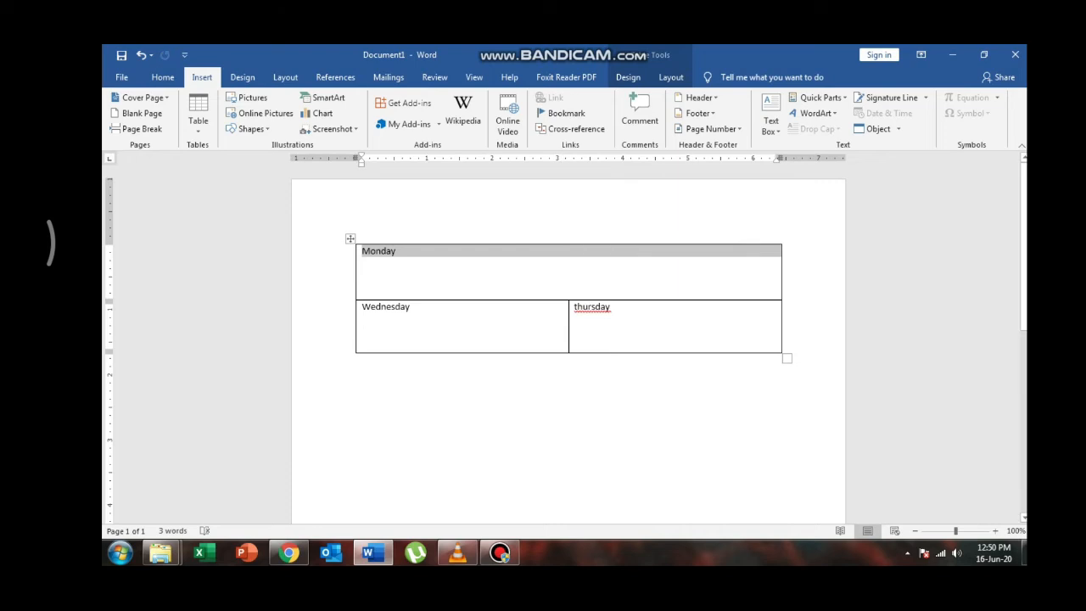
click(411, 307)
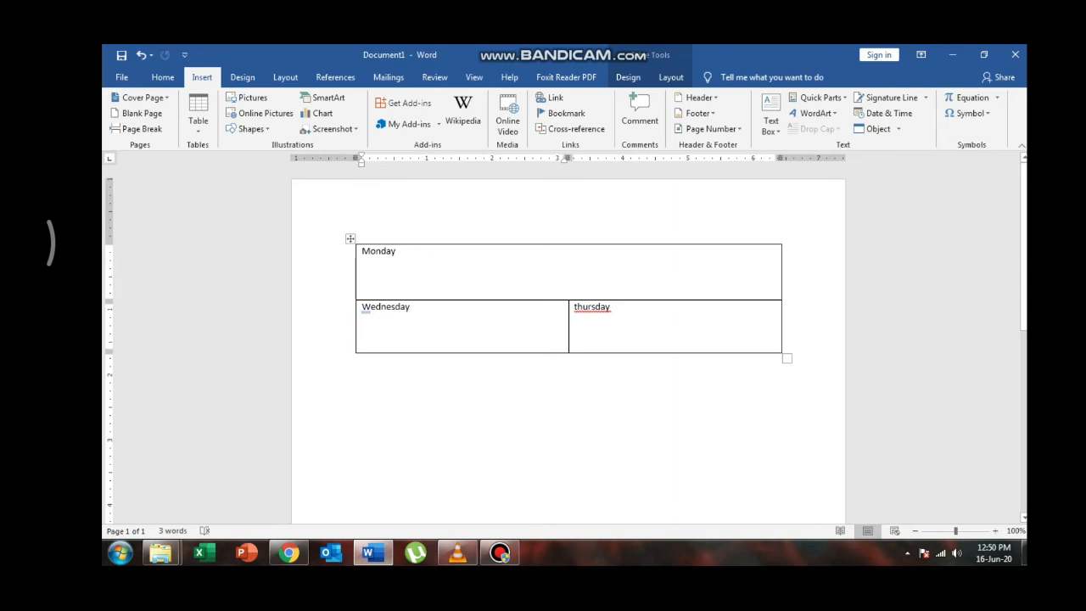
- Undo the merge of the top row and enter "Tuesday" in its second cell
key(ctrl+z)
click(575, 251)
text(Tuesday)
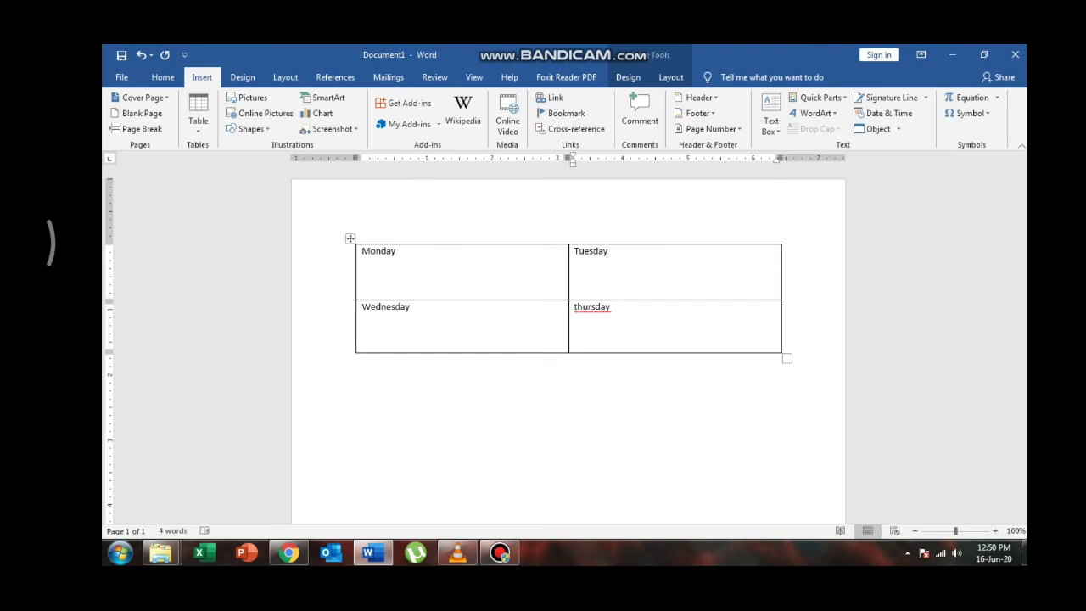
- Merge the Monday and Tuesday cells of the top row into one cell
click(412, 307)
drag(363, 252, 591, 257)
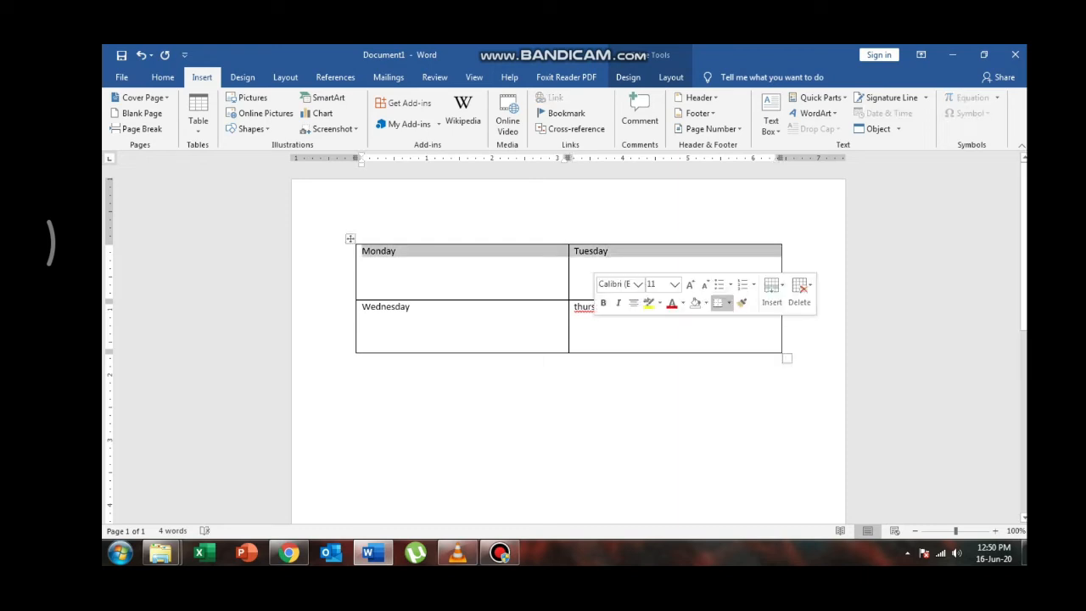
right_click(460, 264)
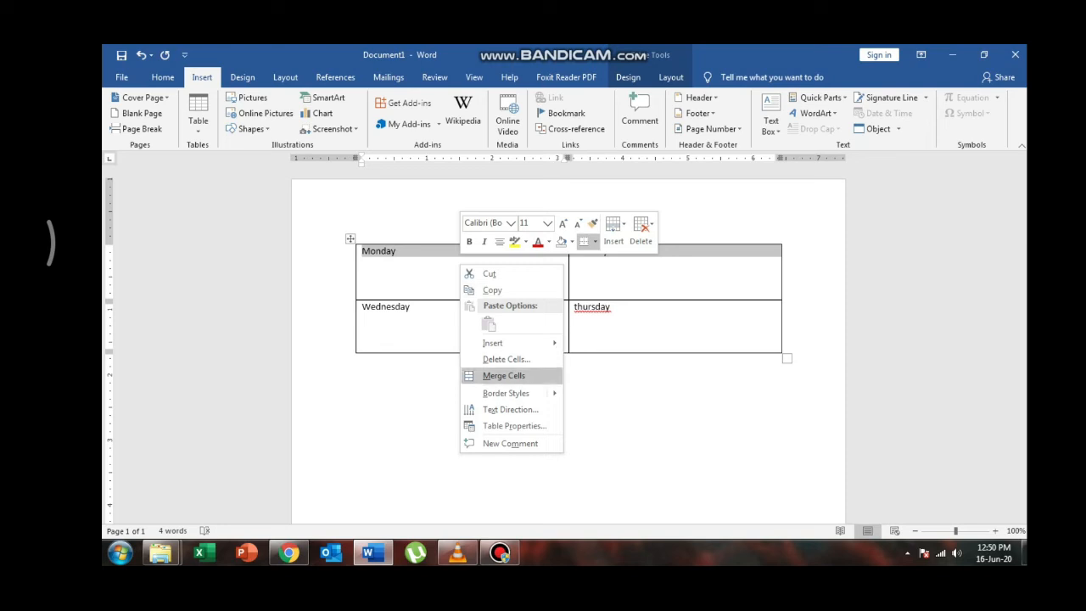
click(503, 375)
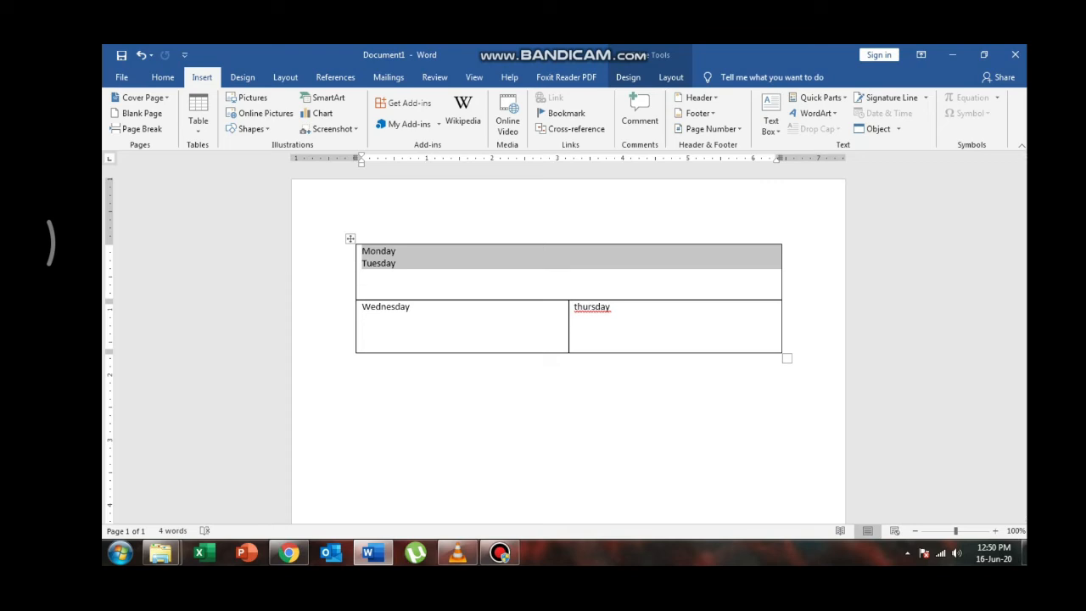
click(411, 307)
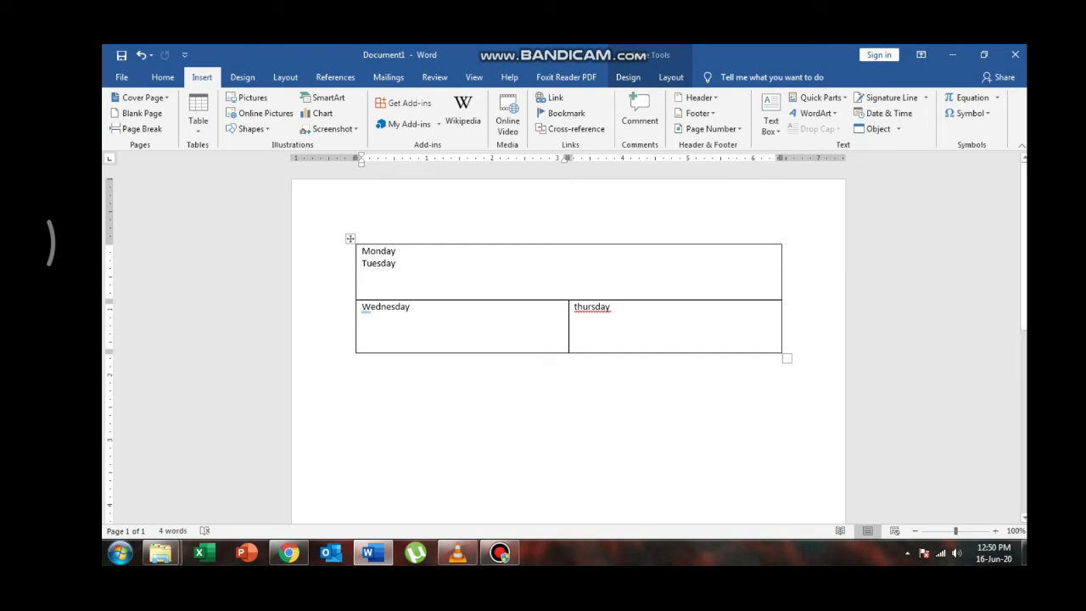
- Split the Wednesday cell into 2 columns and 1 row
right_click(419, 328)
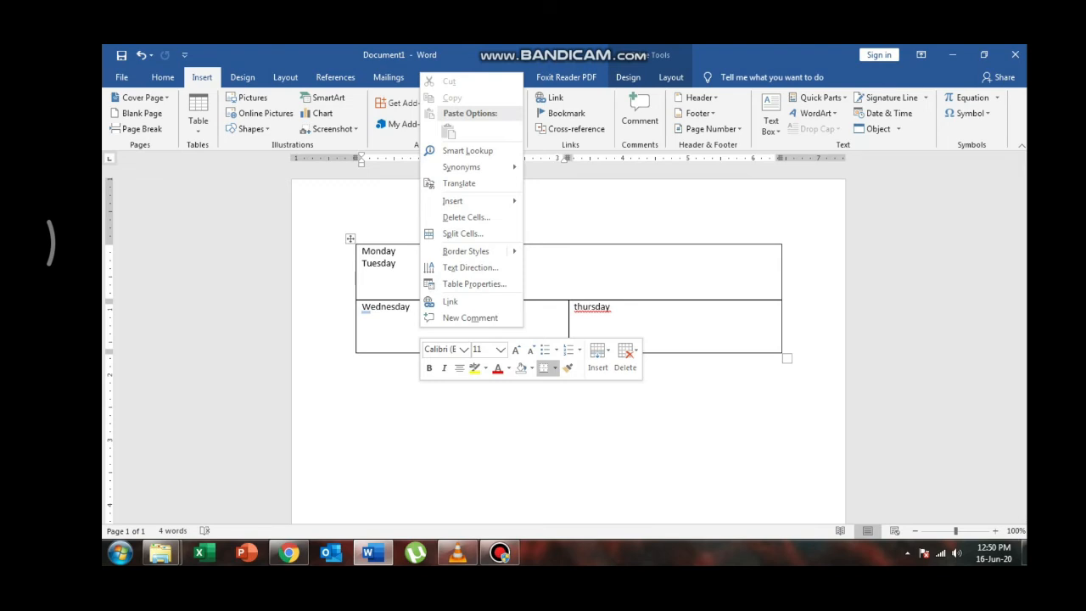
click(462, 234)
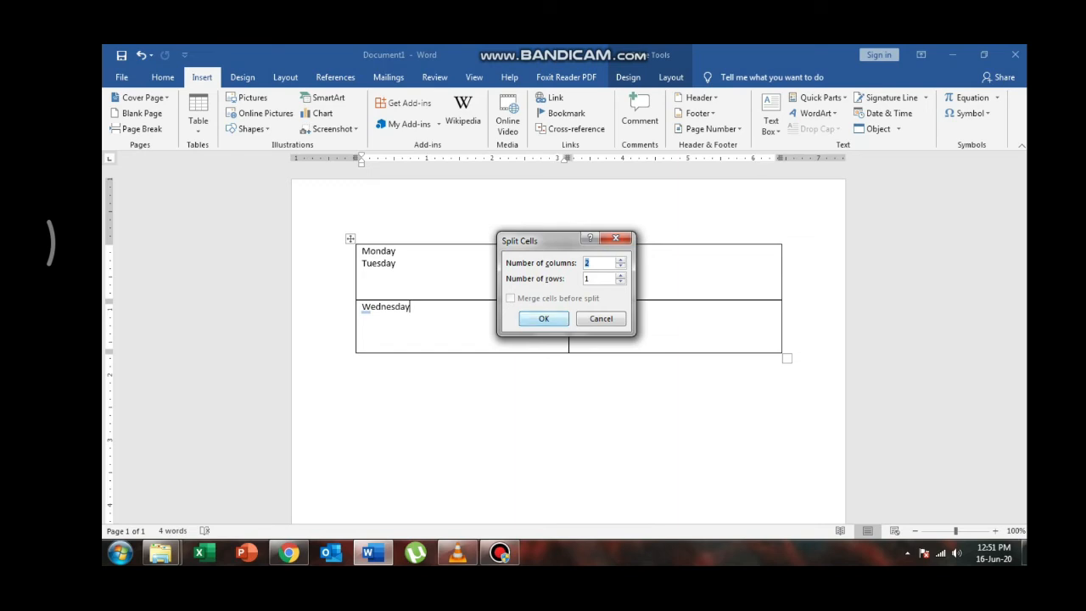
click(543, 319)
click(503, 315)
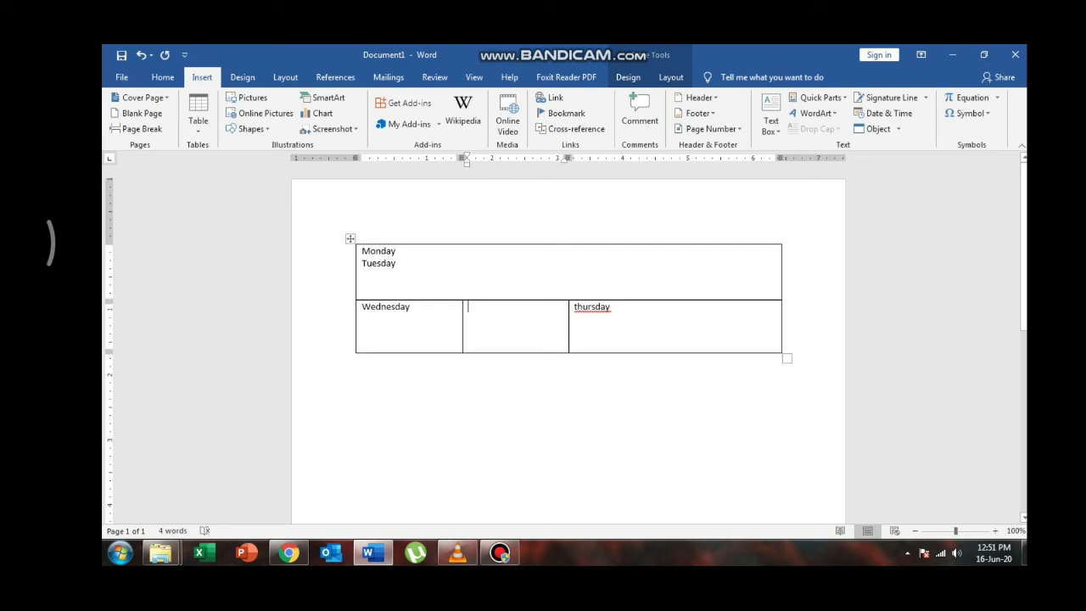
- Split the thursday cell into 1 column and 2 rows
click(610, 307)
right_click(650, 317)
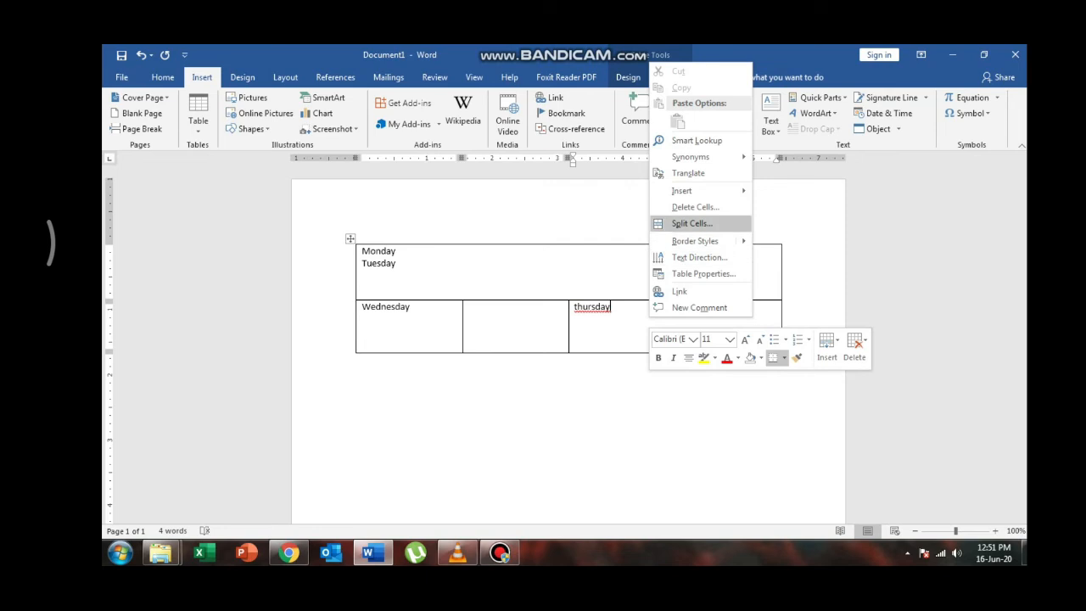
click(691, 223)
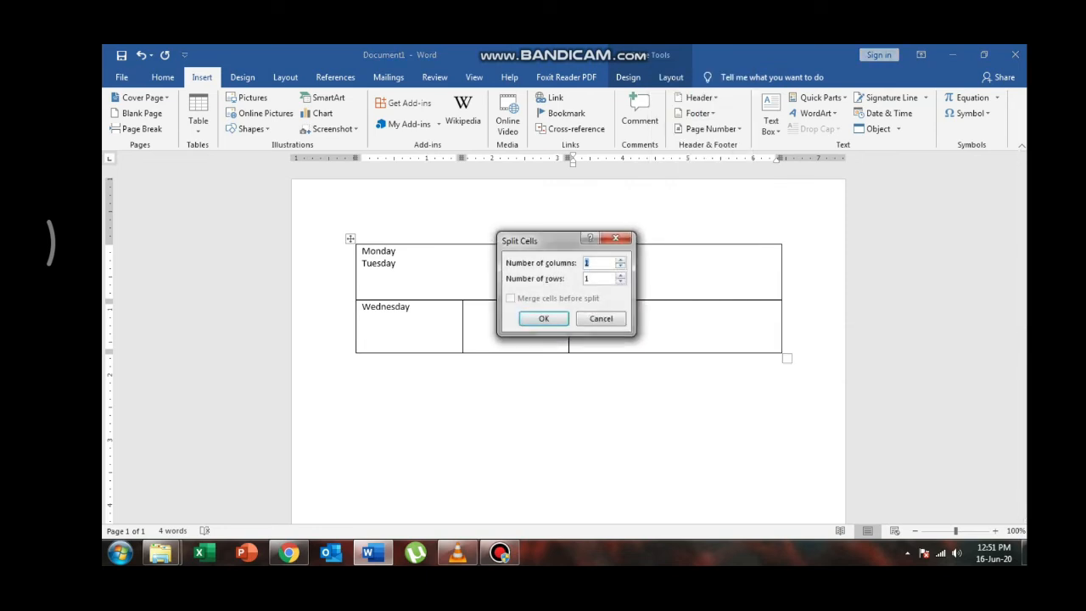
click(621, 275)
key(Return)
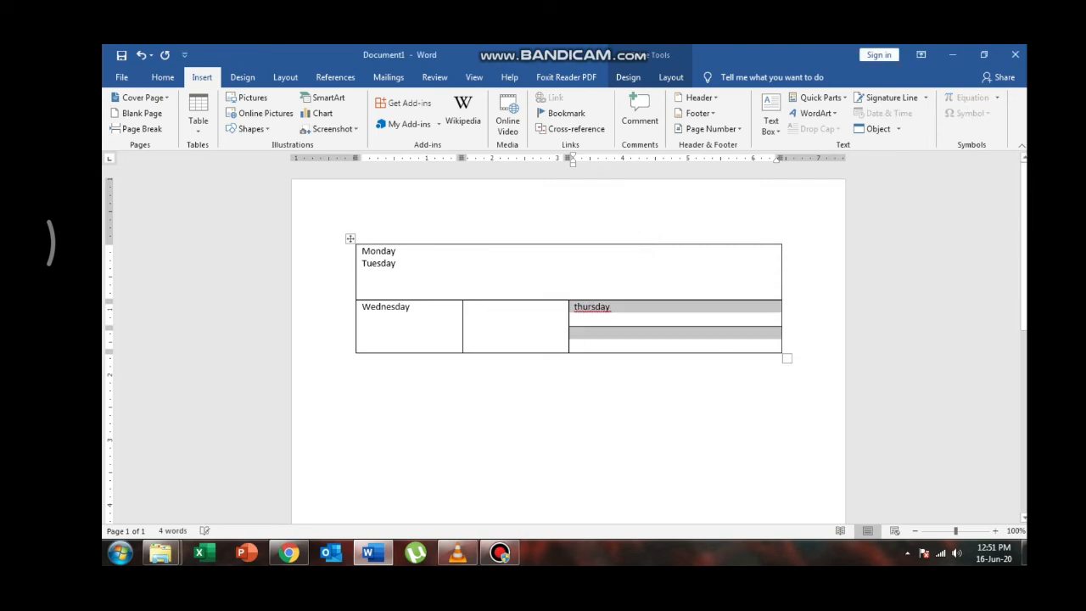
click(575, 333)
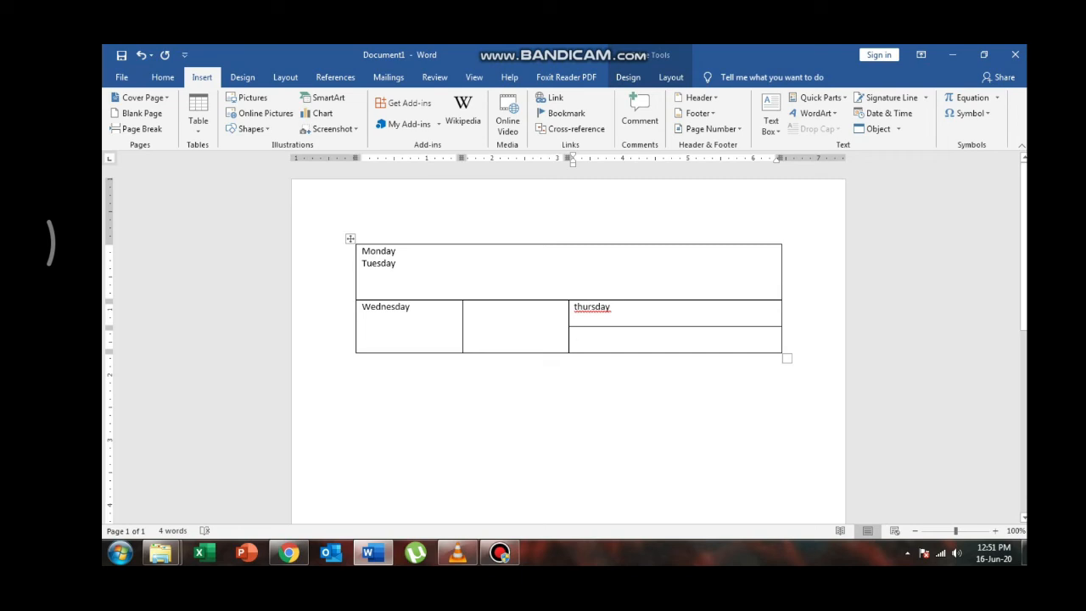
- Clear the text from all cells of the table, keeping the table grid itself
click(351, 239)
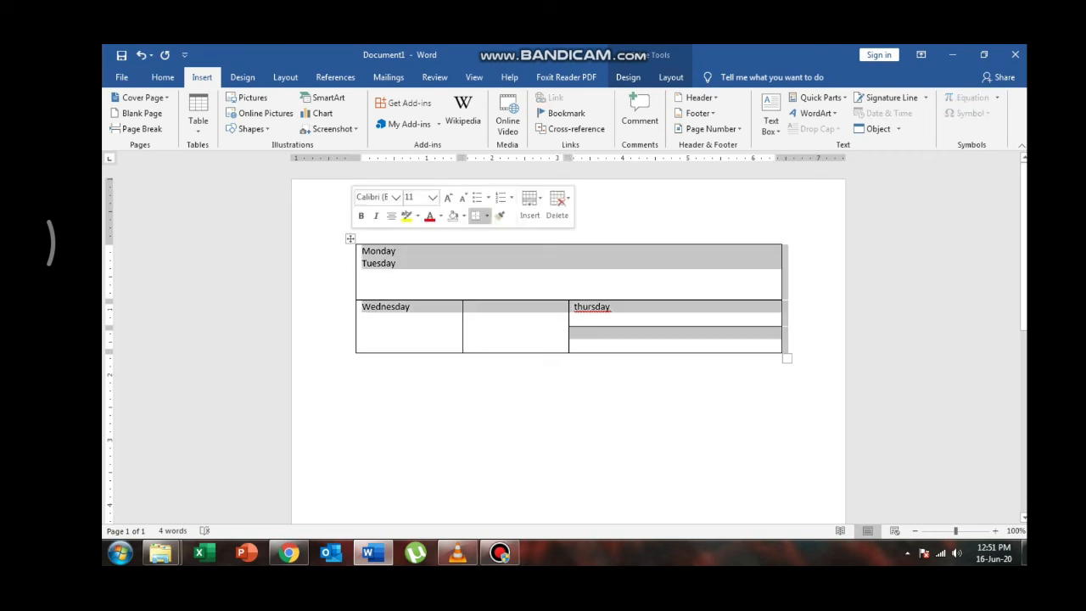
key(Delete)
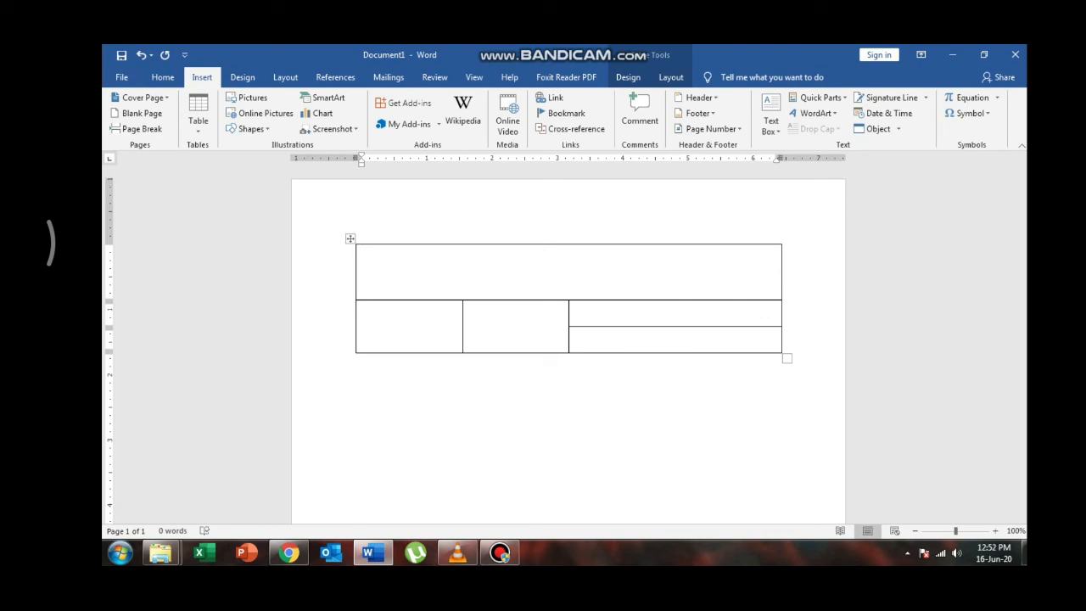
key(ctrl+z)
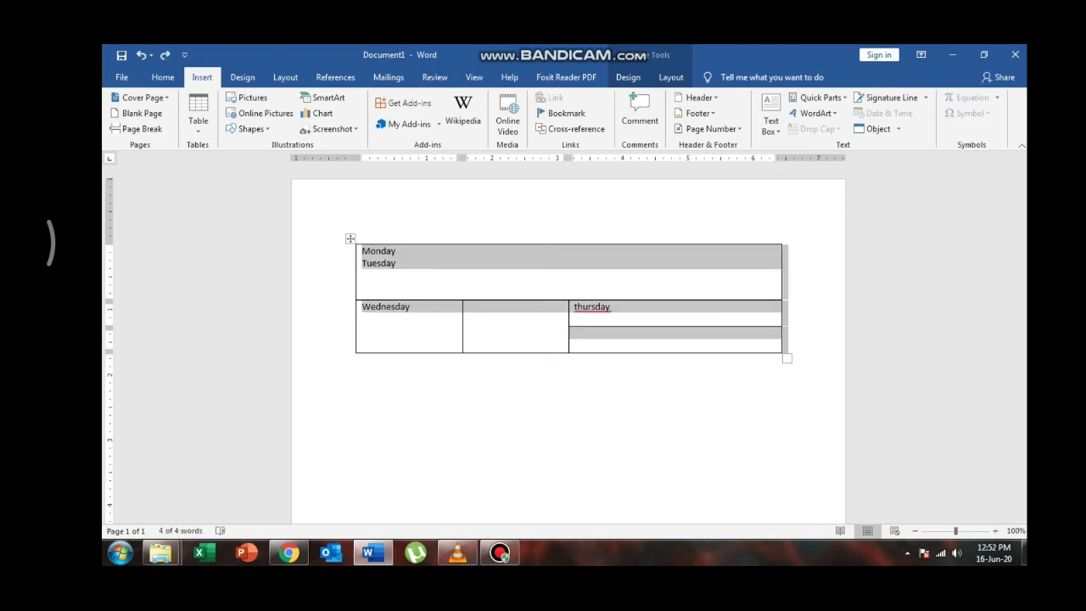
key(Delete)
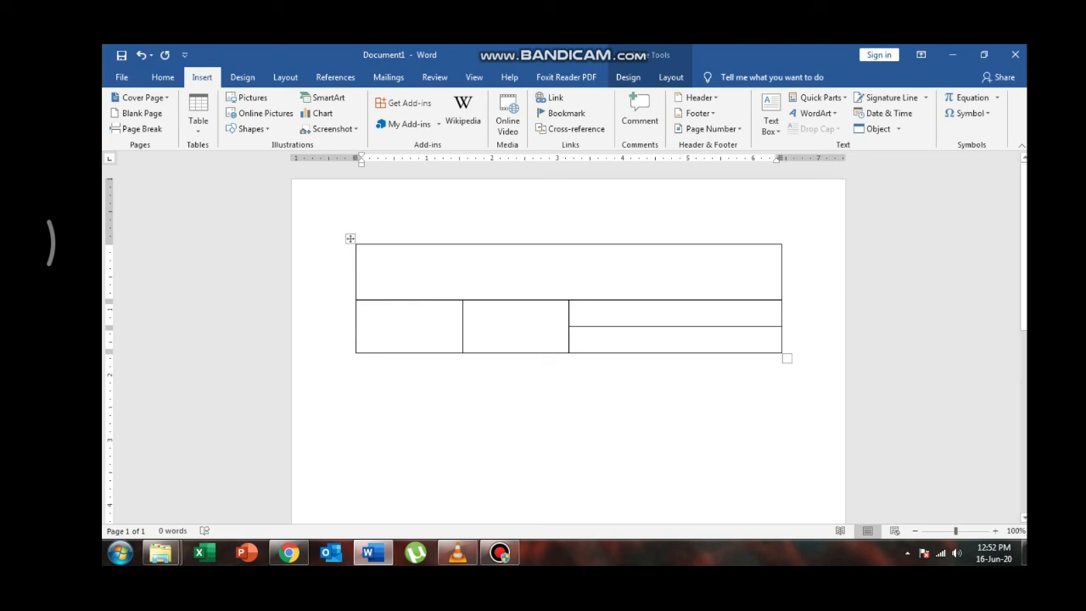
- Delete the entire empty table from the document
click(350, 239)
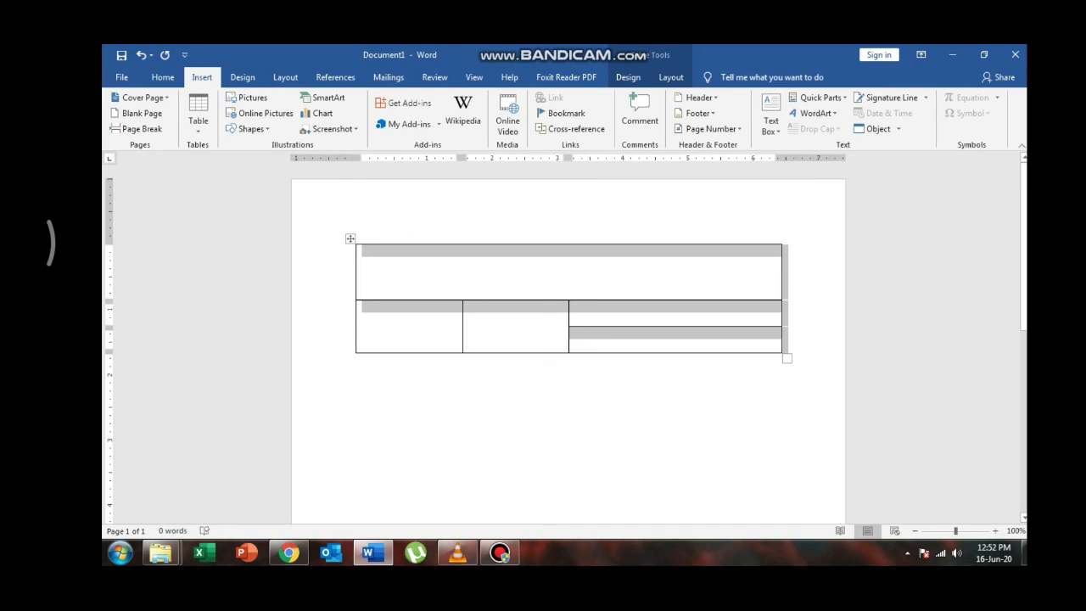
click(670, 77)
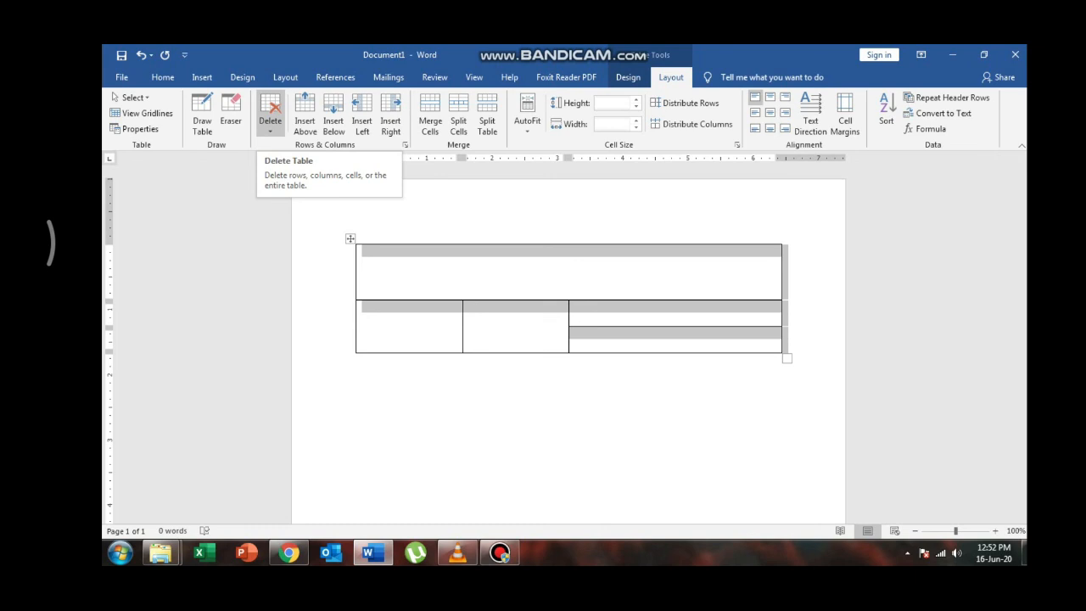
click(270, 115)
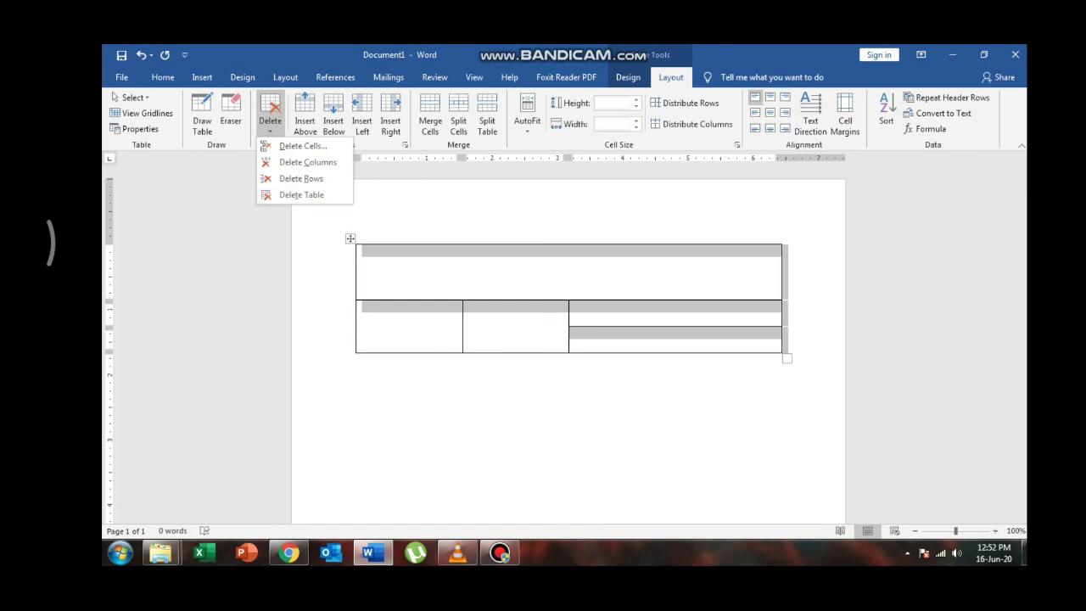
key(Escape)
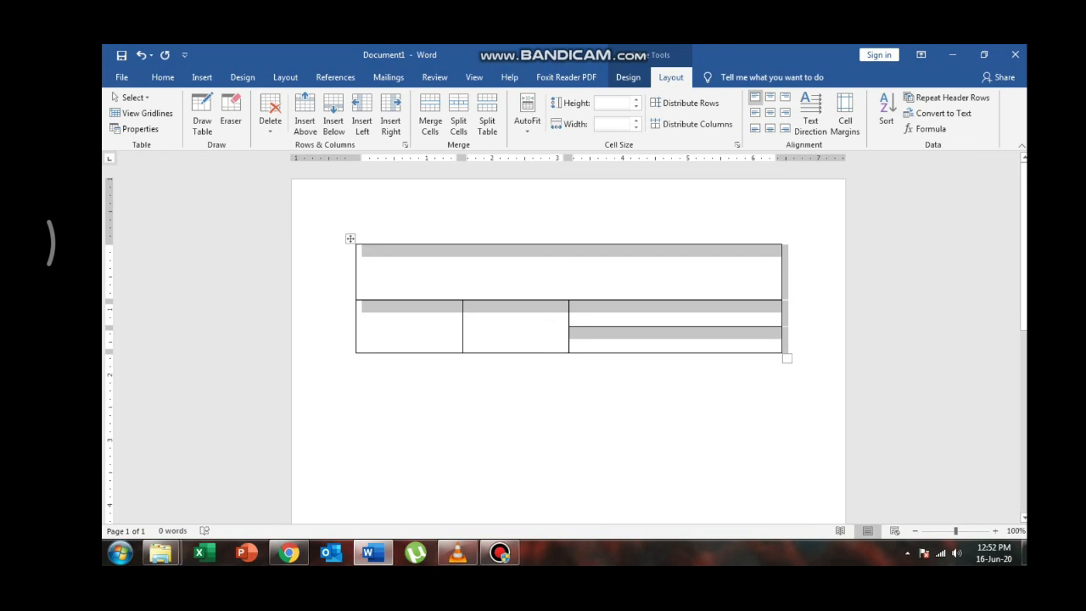
key(BackSpace)
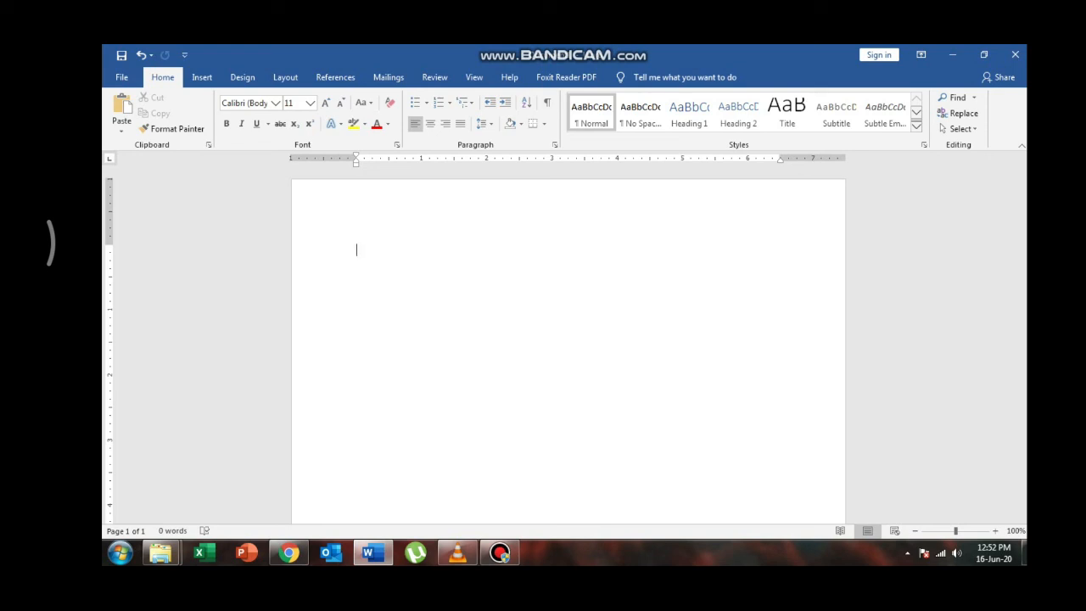
key(ctrl+z)
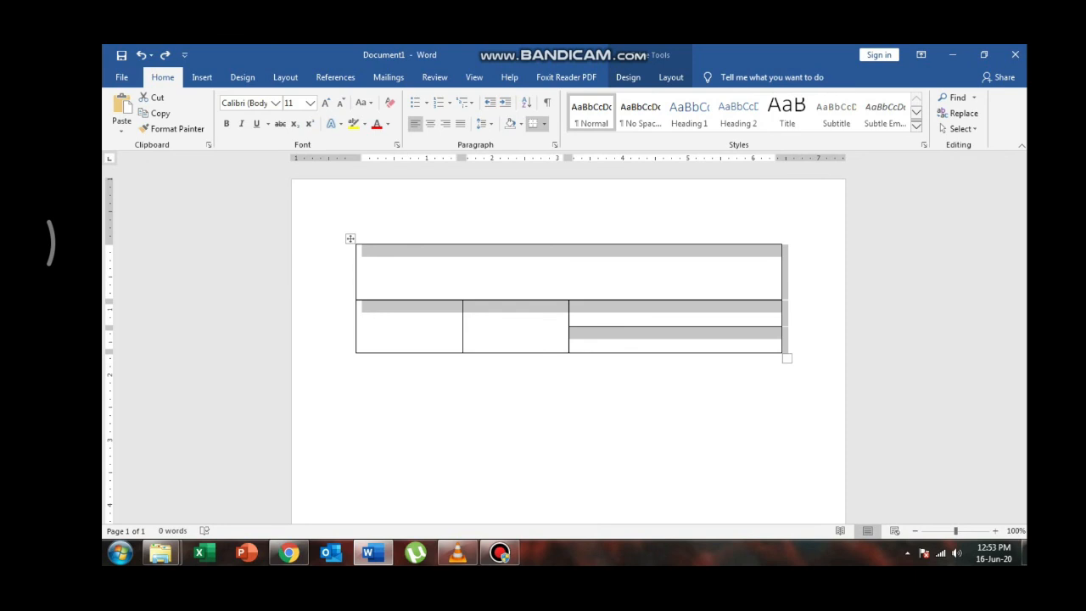
key(BackSpace)
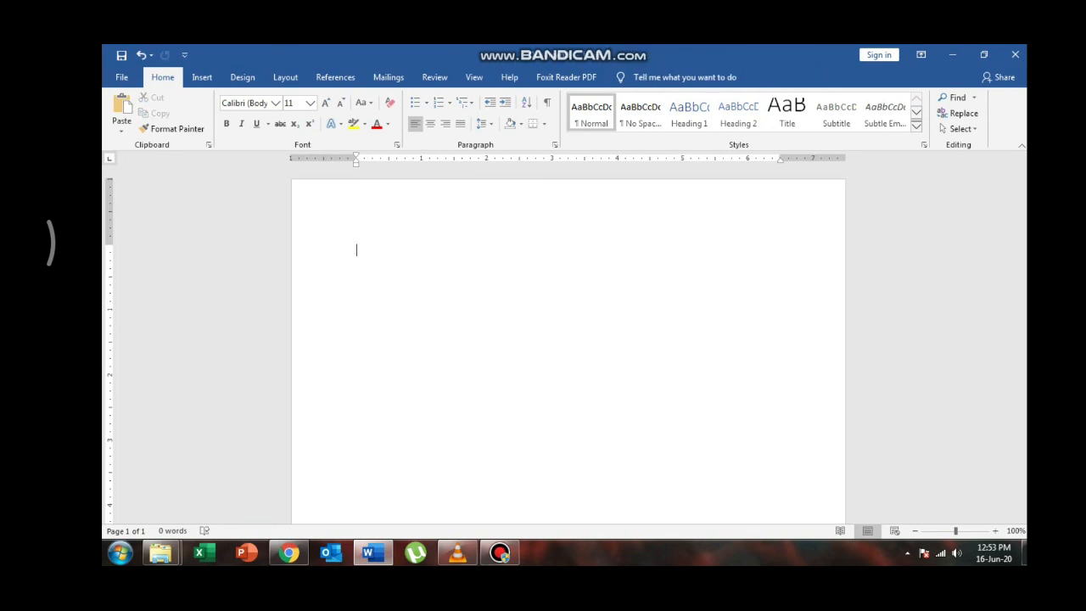